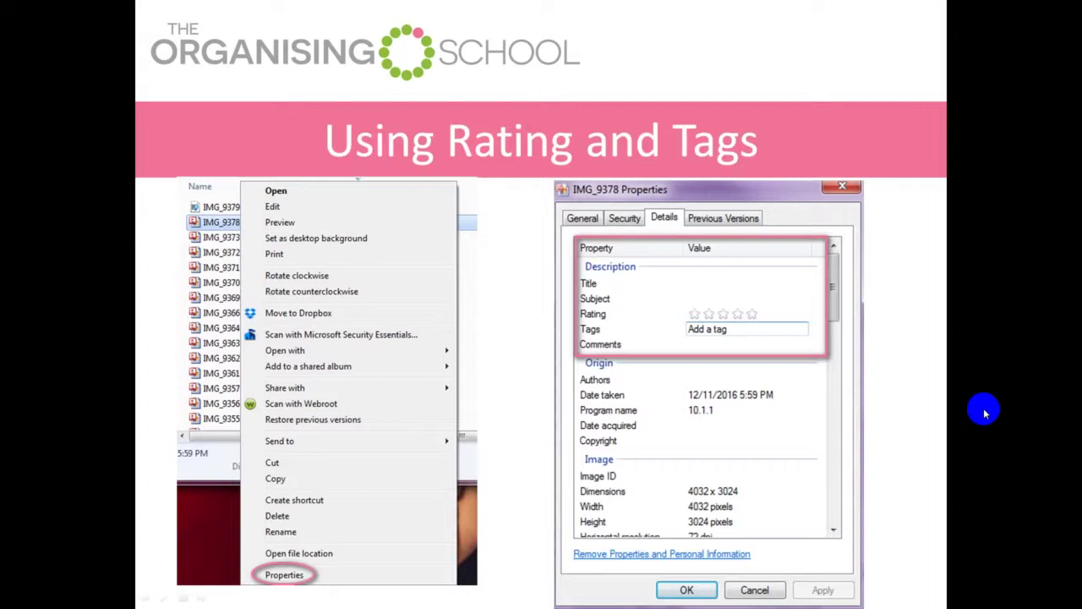
# Step: Advance to the Photo properties slide, then switch to the Windows Explorer window showing the Dogs Jessie and Rocky folder
pyautogui.press('Right')
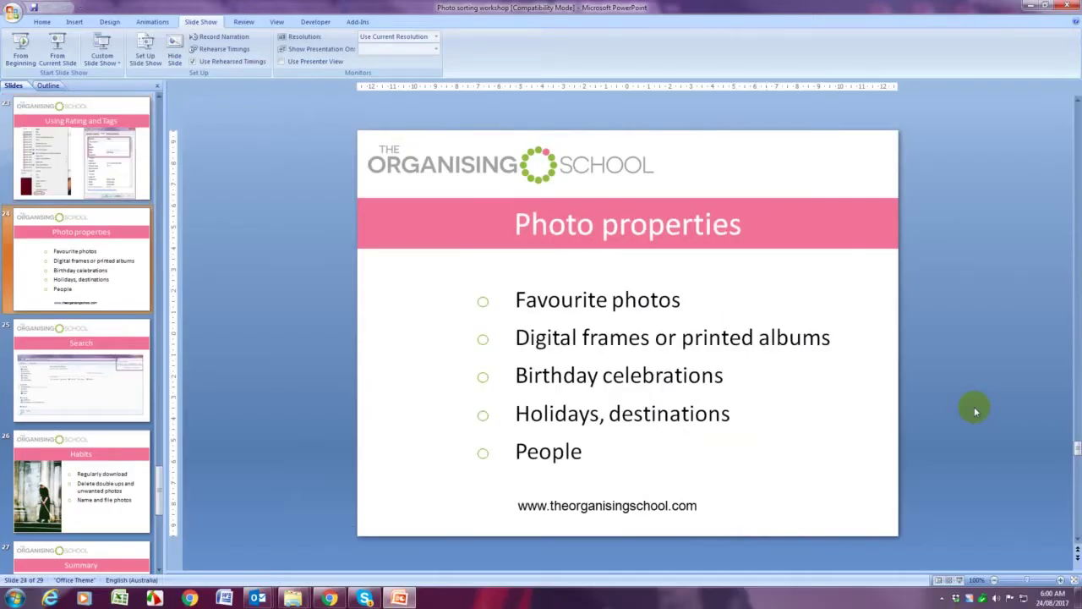
pyautogui.moveTo(292, 598)
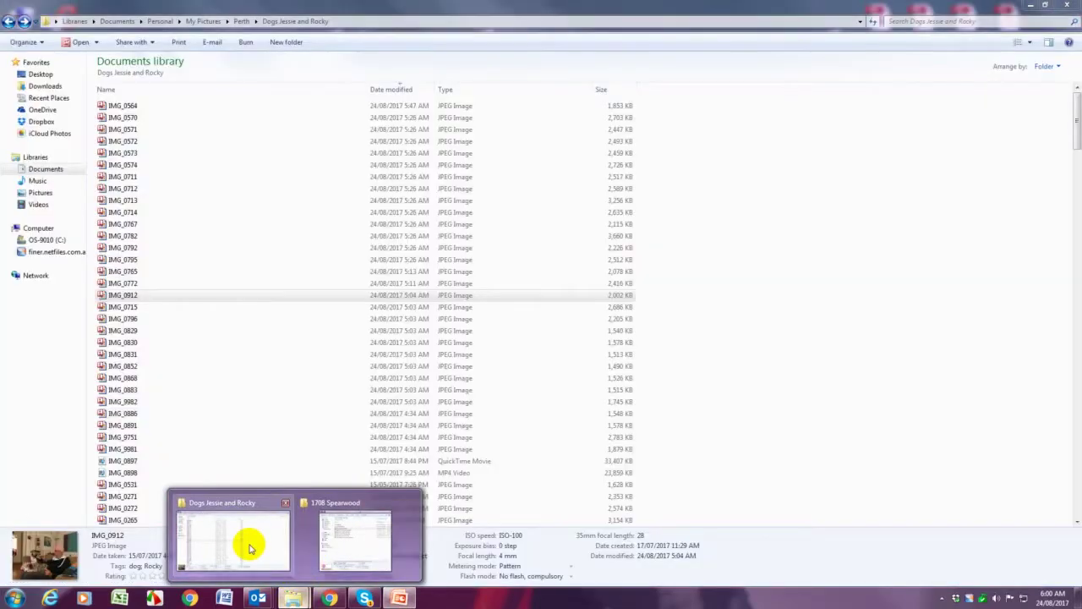
pyautogui.click(252, 550)
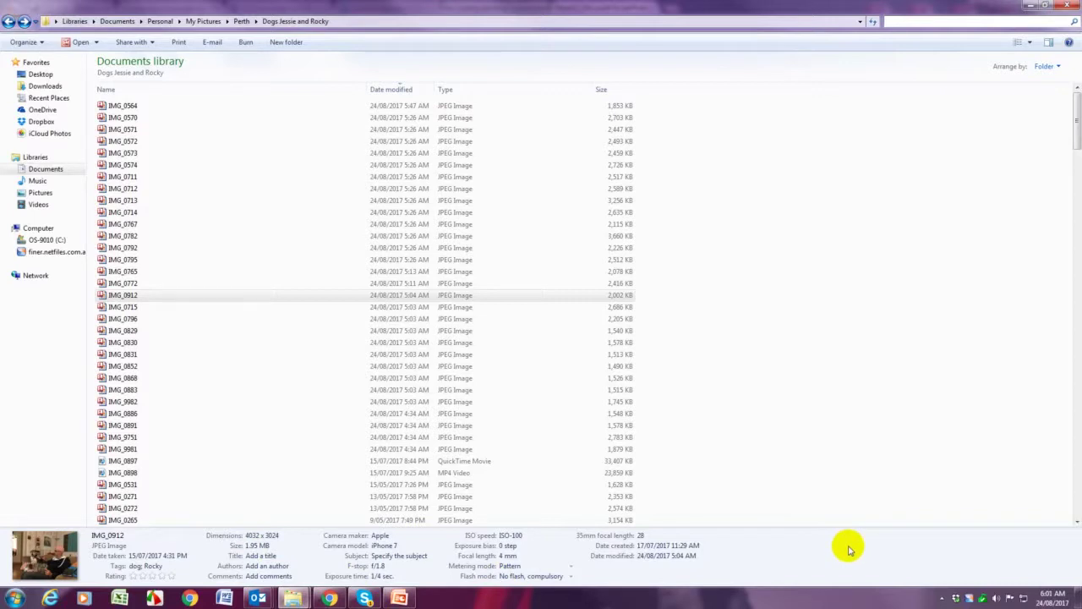
# Step: Add the pictured person's first name as an extra tag in the detailed properties of photo IMG_0912 and save it
pyautogui.click(344, 299)
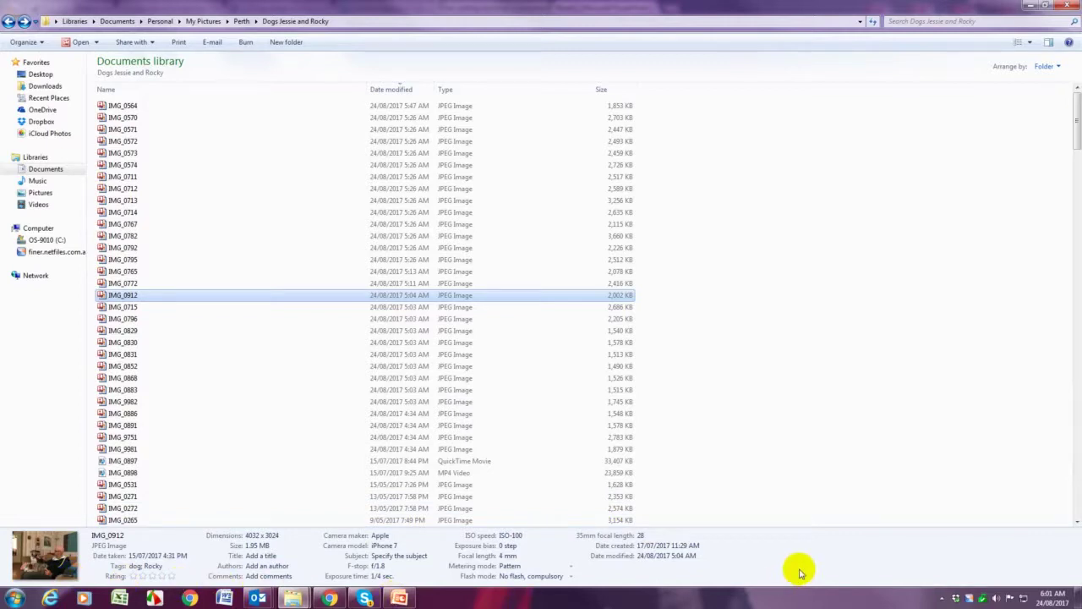
pyautogui.rightClick(278, 298)
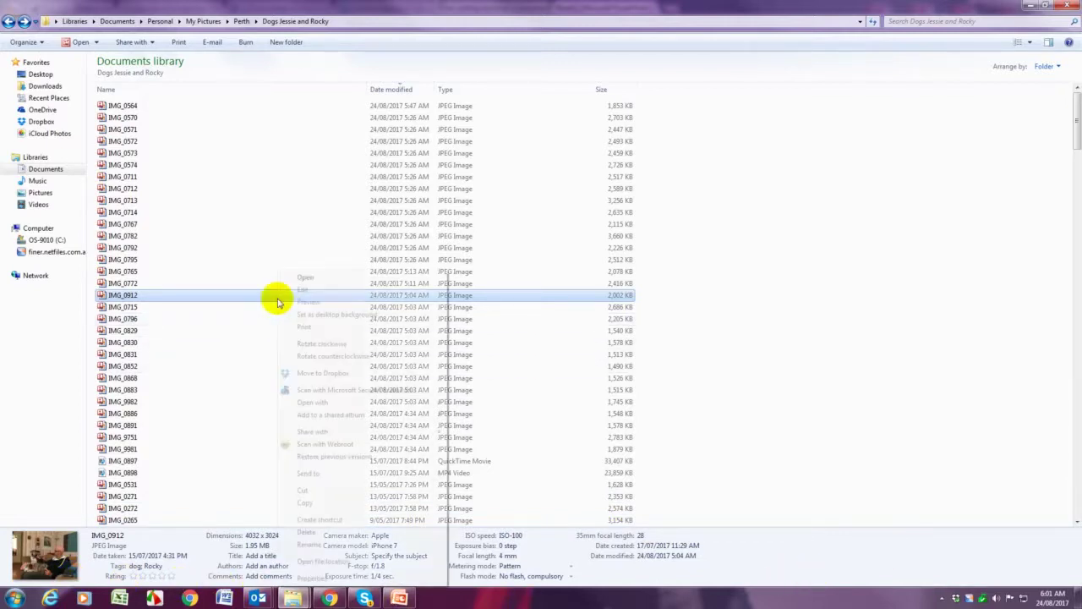
pyautogui.click(312, 579)
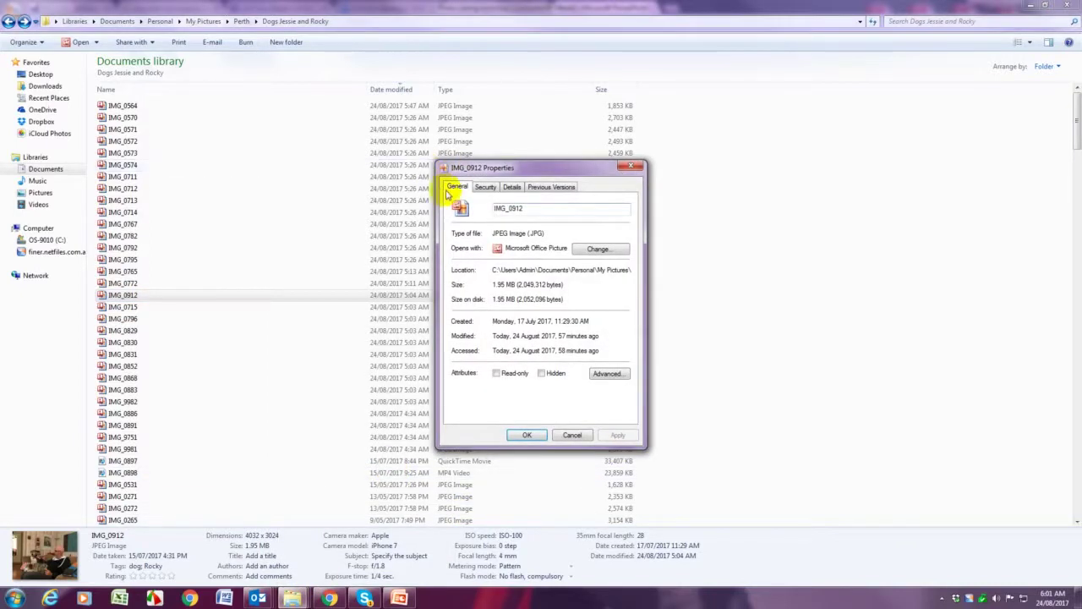
pyautogui.click(513, 187)
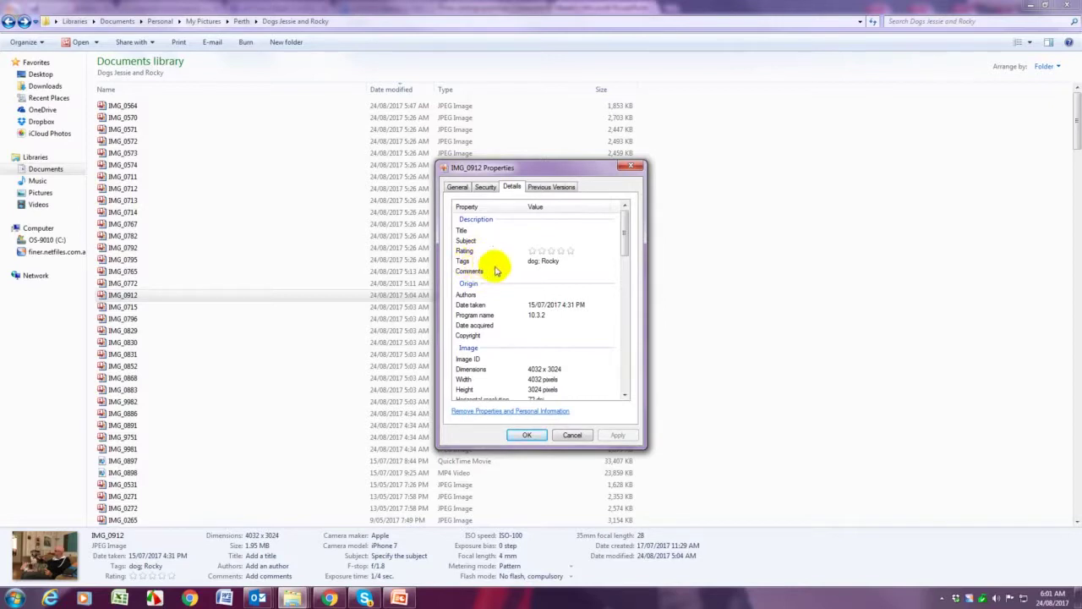
pyautogui.click(546, 261)
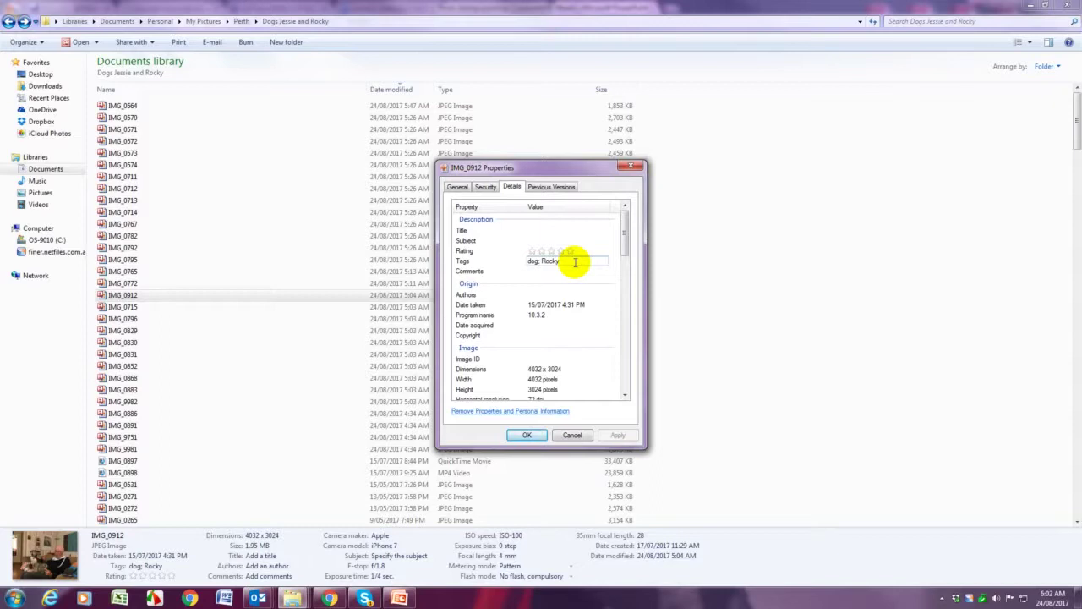
pyautogui.click(569, 261)
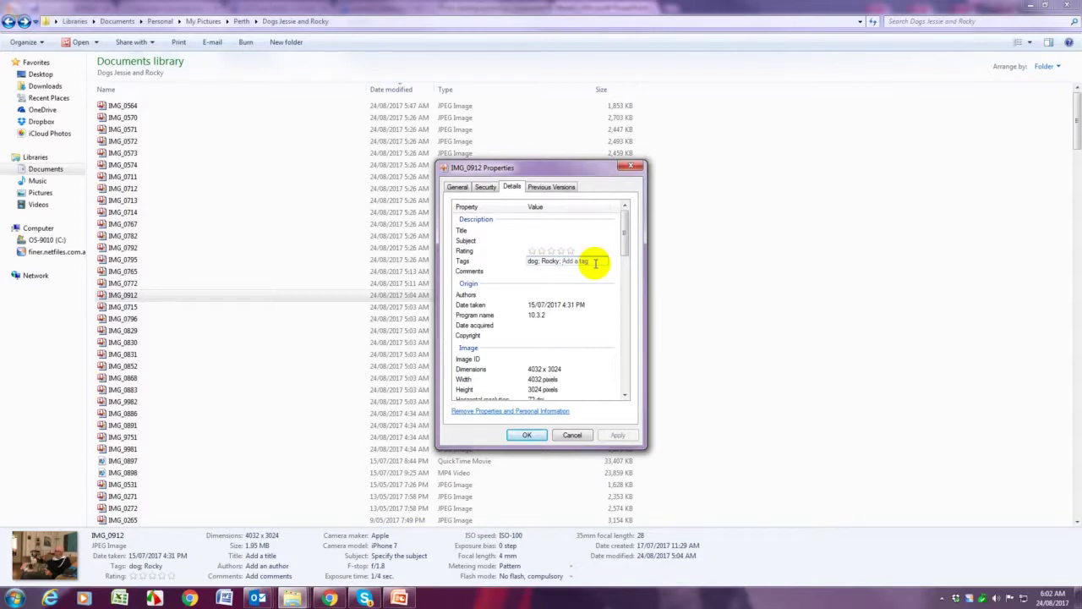
pyautogui.write('Geoff')
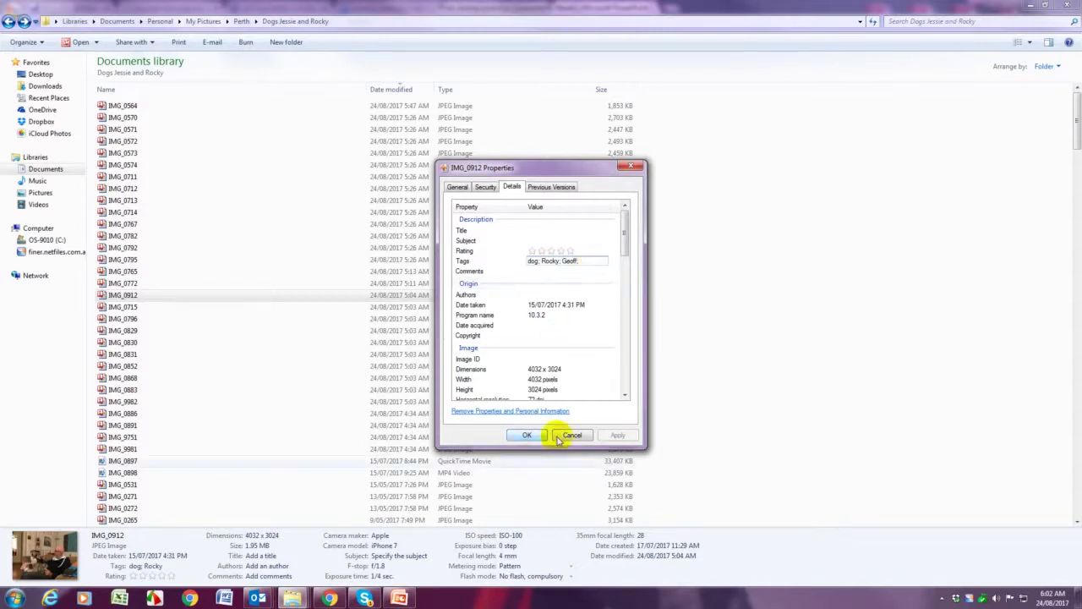
pyautogui.click(528, 436)
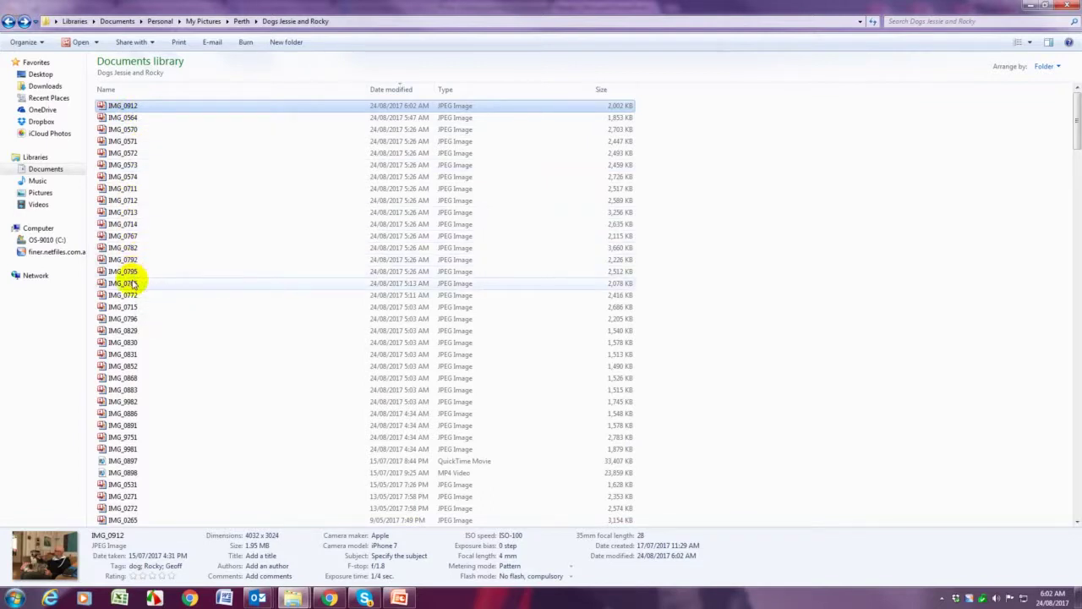
# Step: Tag all files from IMG_0883 through IMG_0265 with the existing tag "dog" and save the change
pyautogui.click(133, 391)
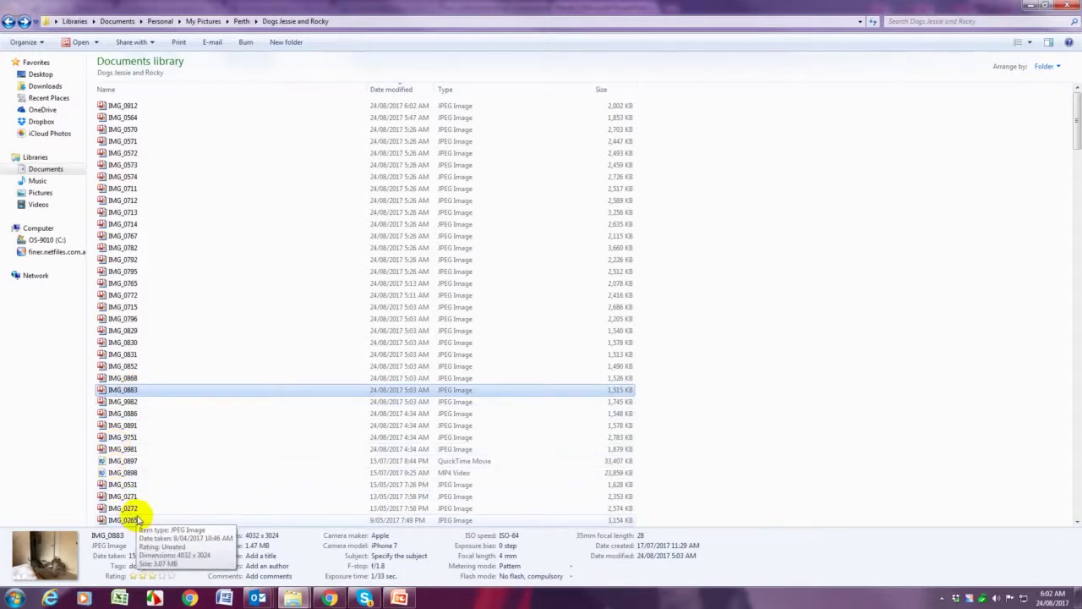
pyautogui.keyDown('shift'); pyautogui.click(135, 518); pyautogui.keyUp('shift')
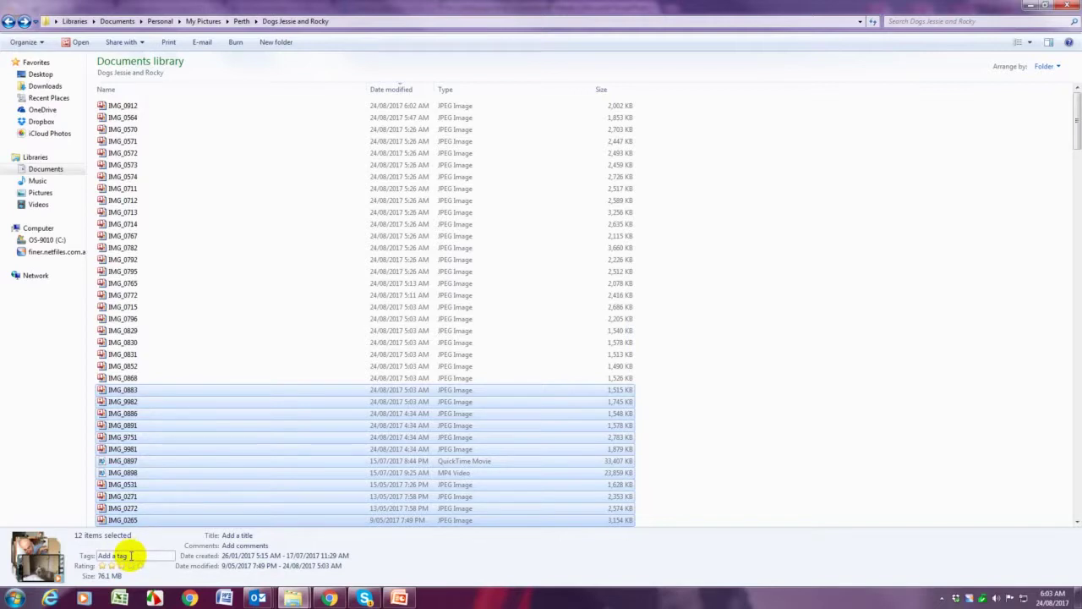
pyautogui.click(131, 555)
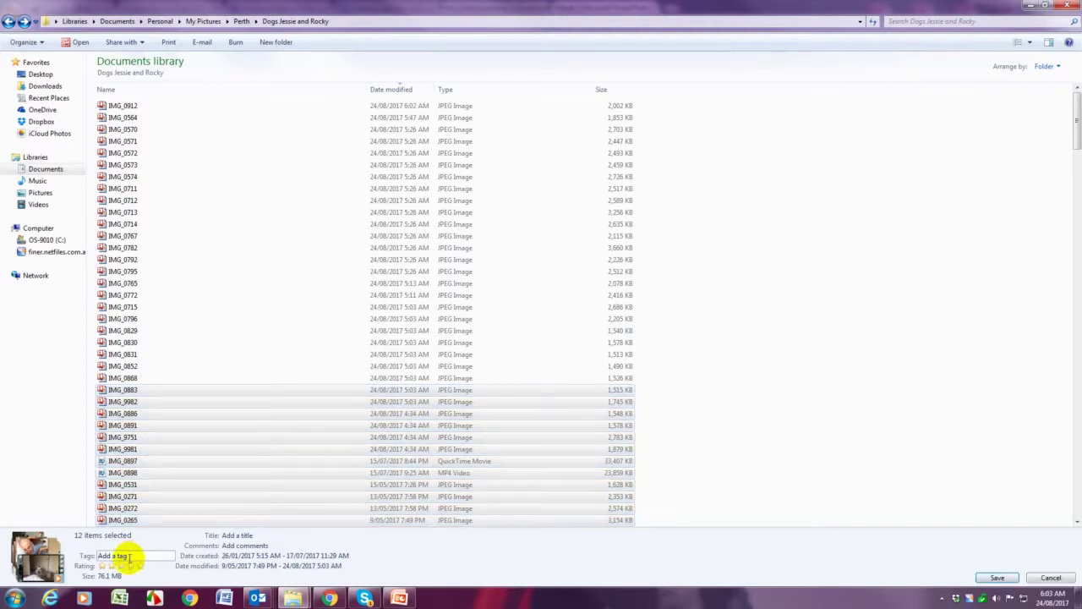
pyautogui.write('dog')
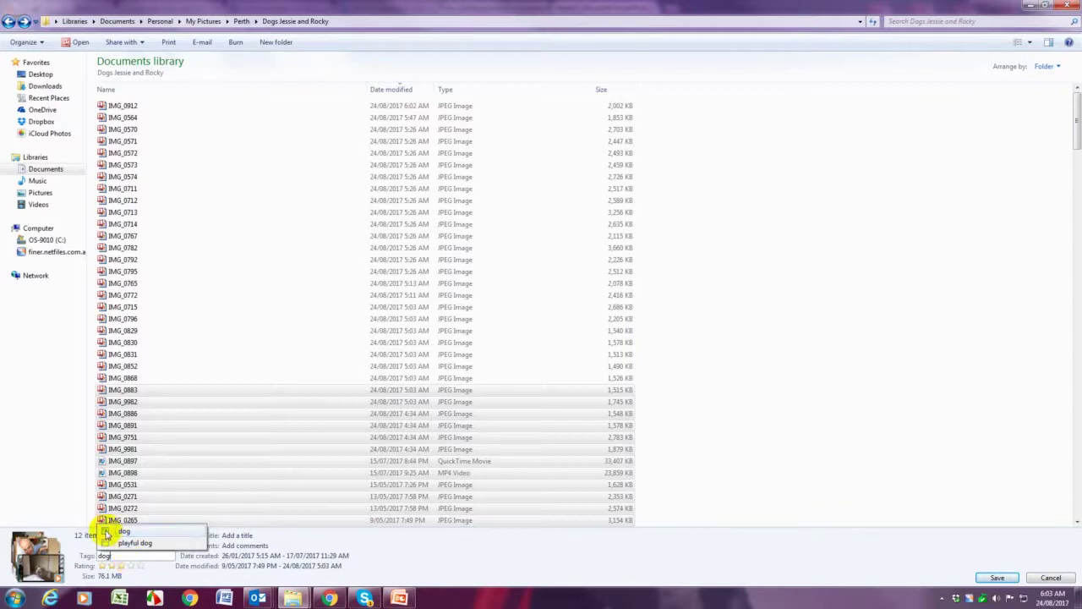
pyautogui.click(105, 532)
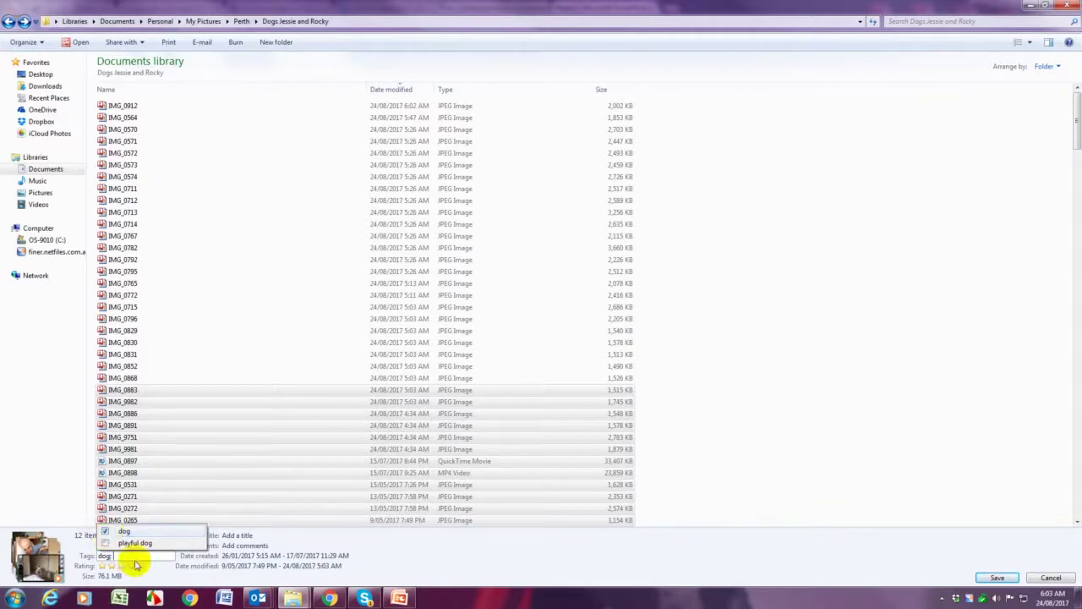
pyautogui.click(1000, 578)
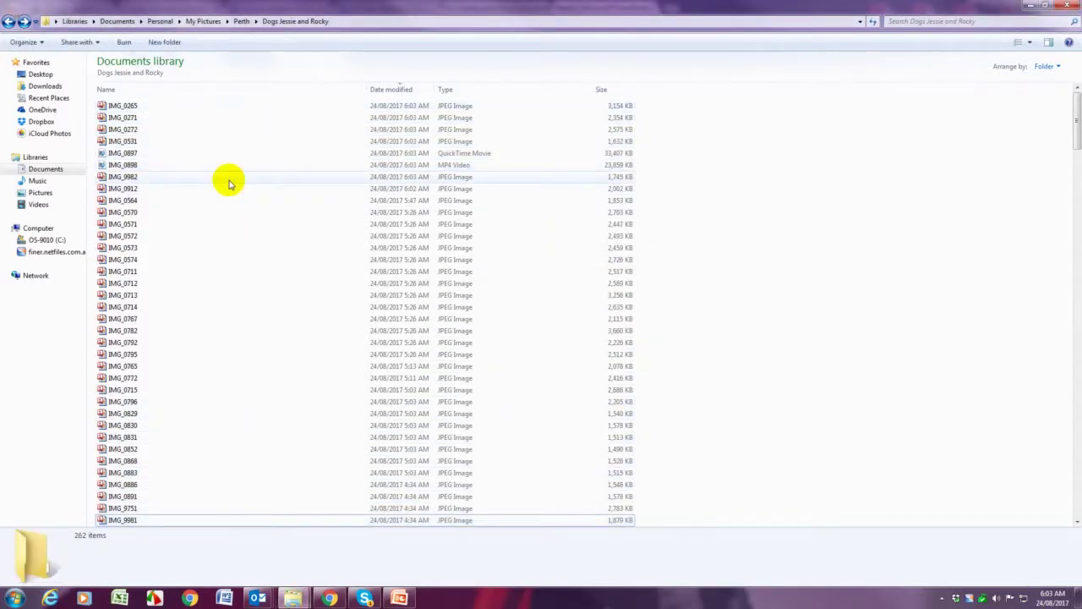
# Step: Give photo IMG_0531 a five-star rating and save it
pyautogui.click(142, 144)
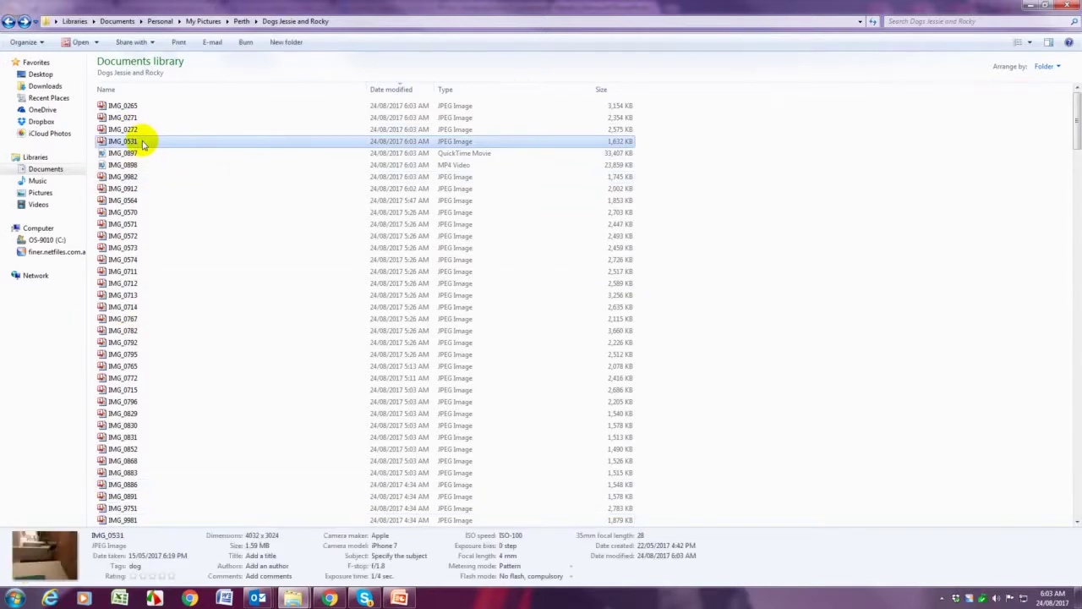
pyautogui.click(171, 577)
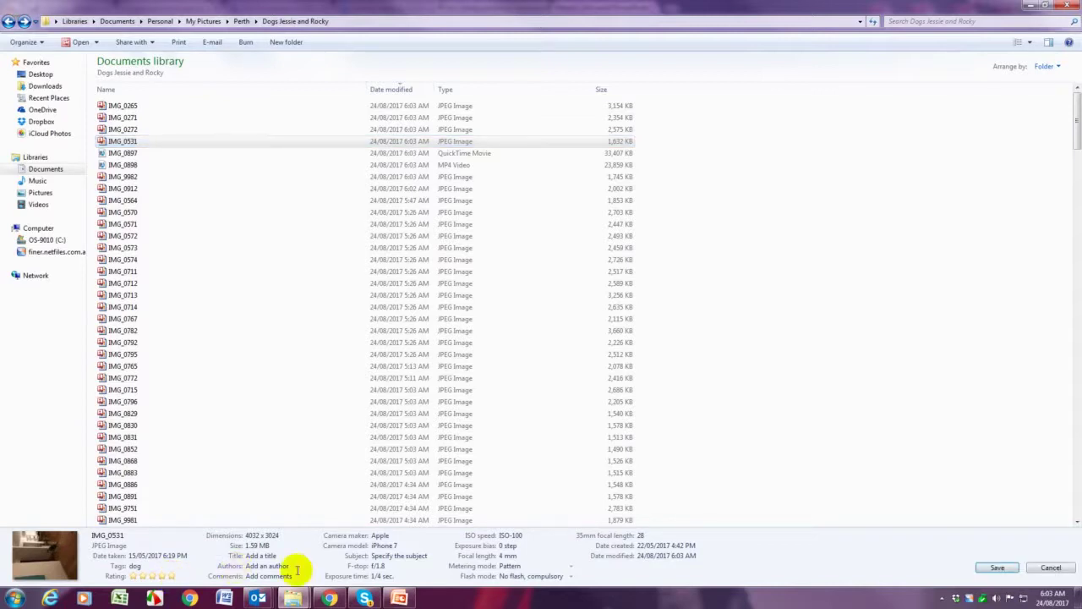
pyautogui.click(998, 568)
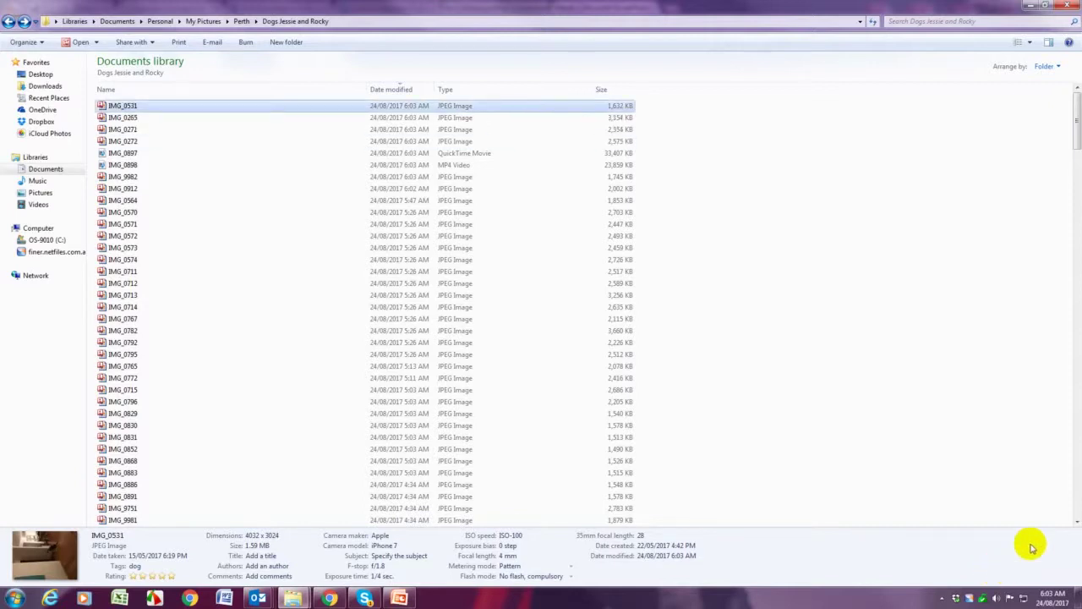
# Step: Search the Dogs Jessie and Rocky folder for files with the query "Tag: dog"
pyautogui.click(904, 21)
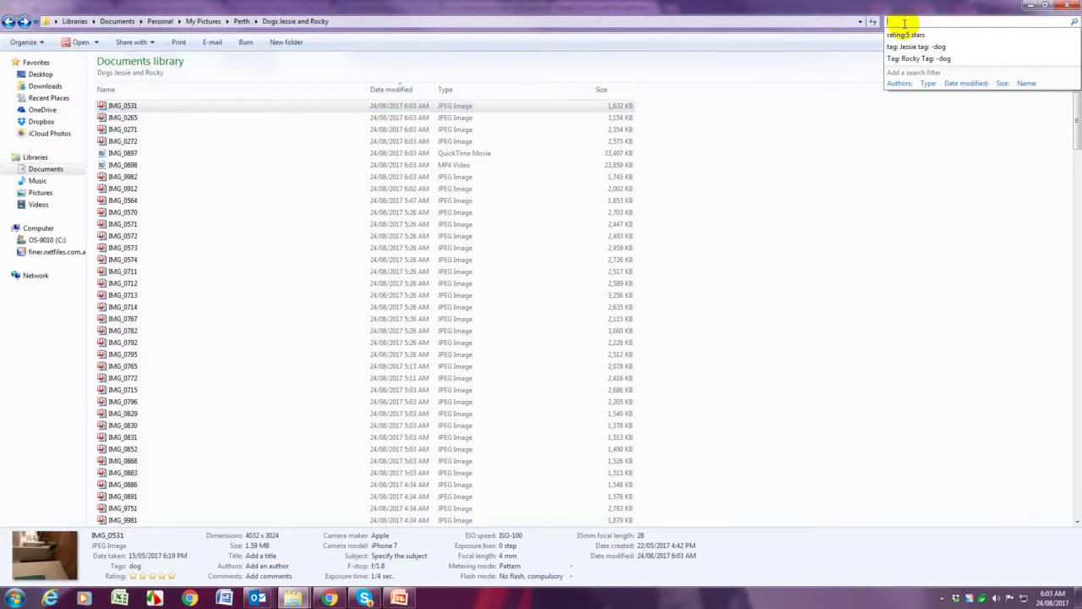
pyautogui.click(904, 22)
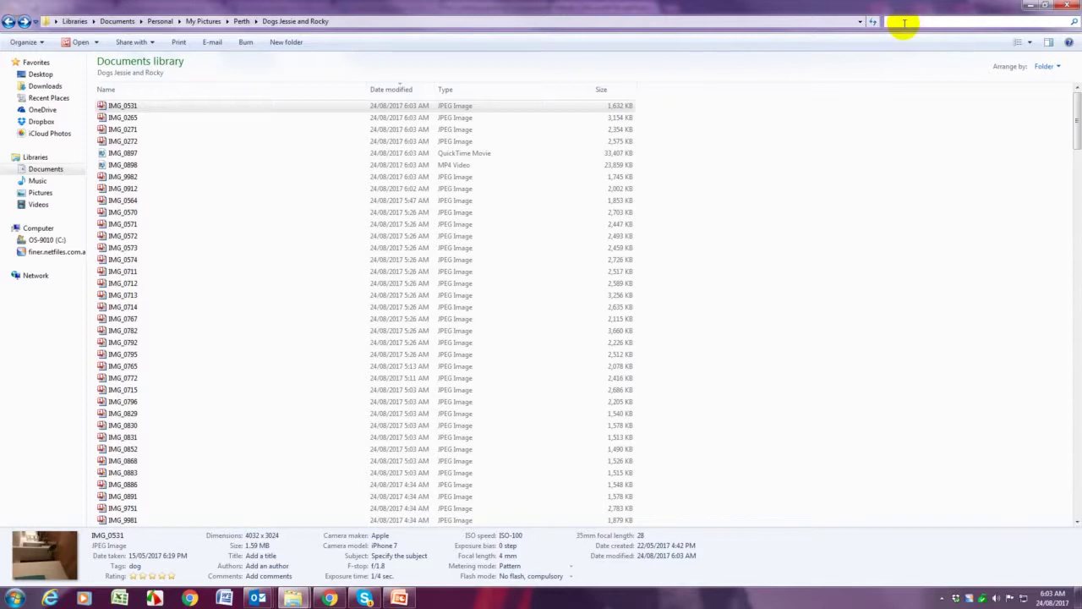
pyautogui.write('Tag:')
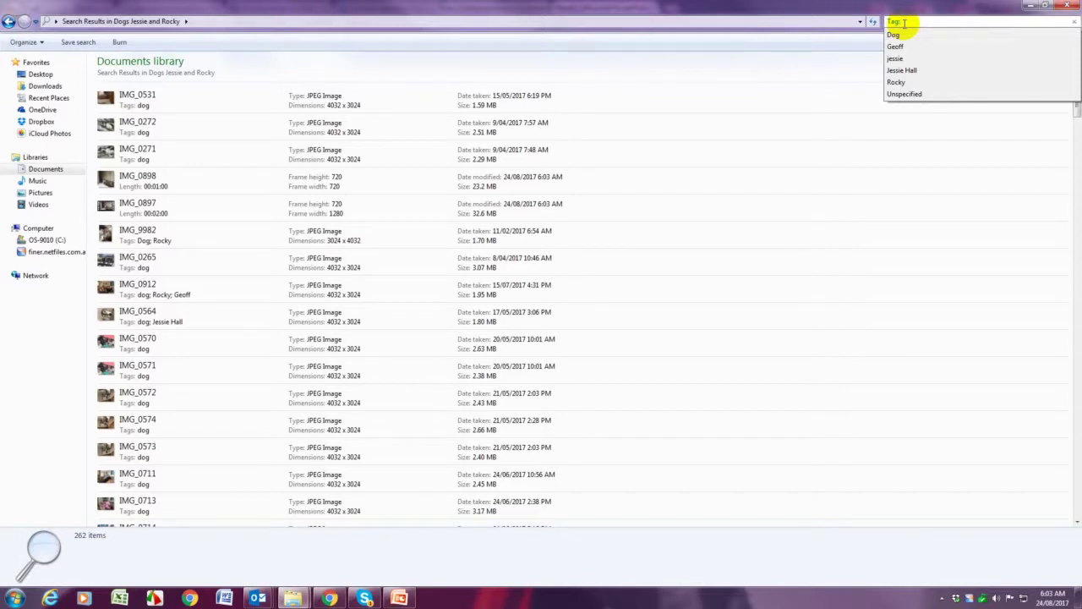
pyautogui.write('dog')
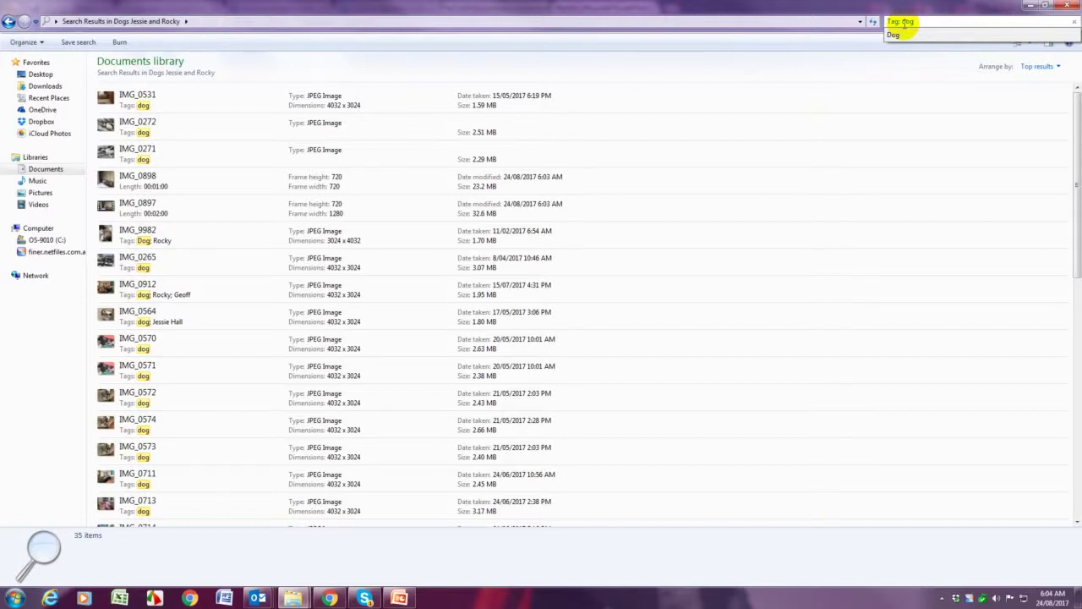
# Step: Narrow the folder search to files that also carry the Rocky tag by adding "Tag: Rocky" to the query
pyautogui.click(905, 24)
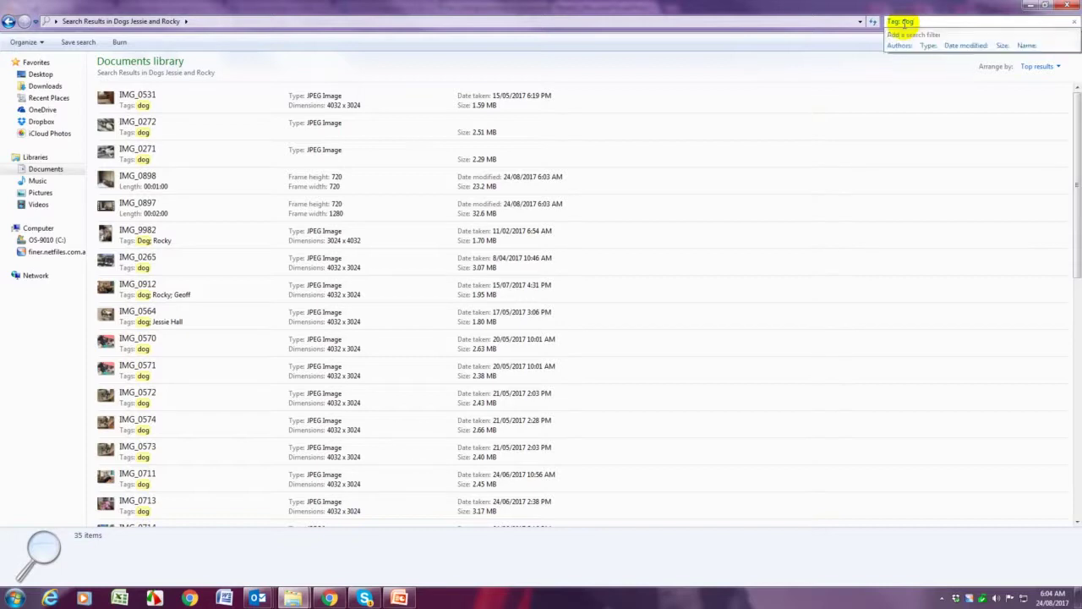
pyautogui.write('Ta')
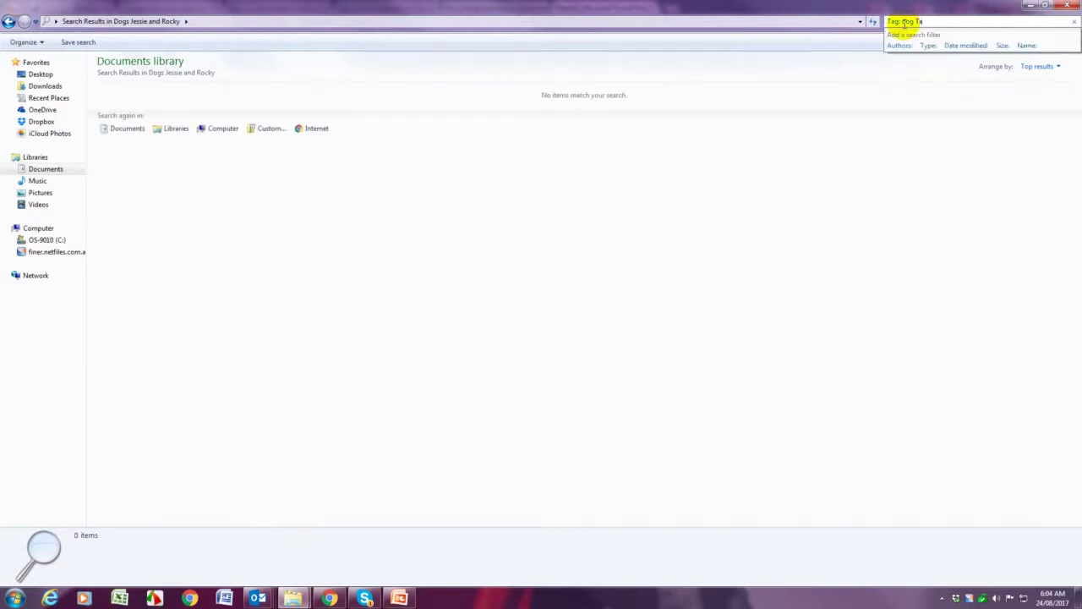
pyautogui.write('g: ')
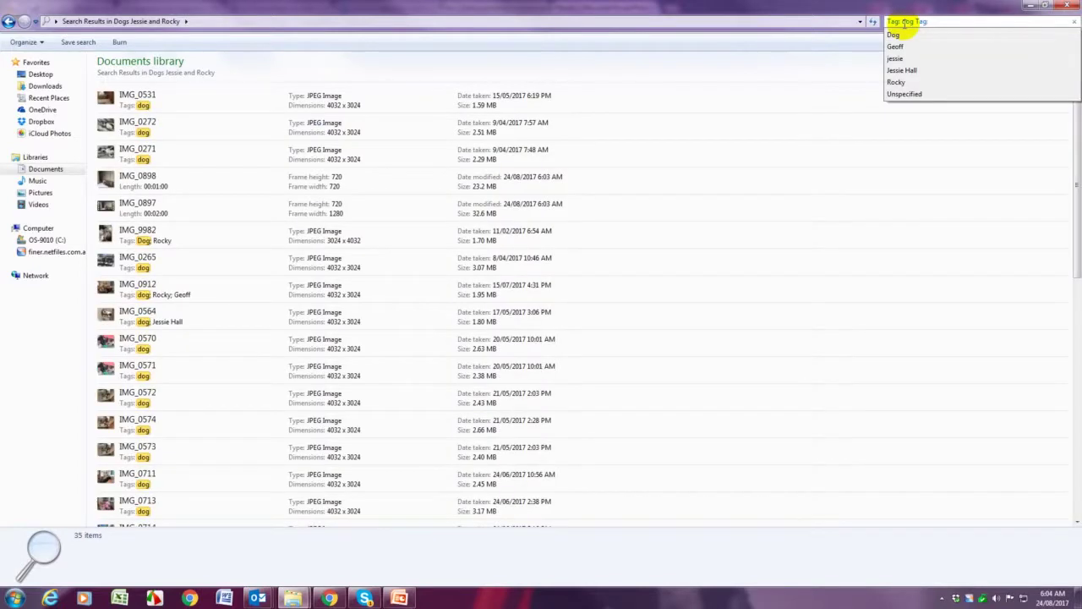
pyautogui.write('Rocky')
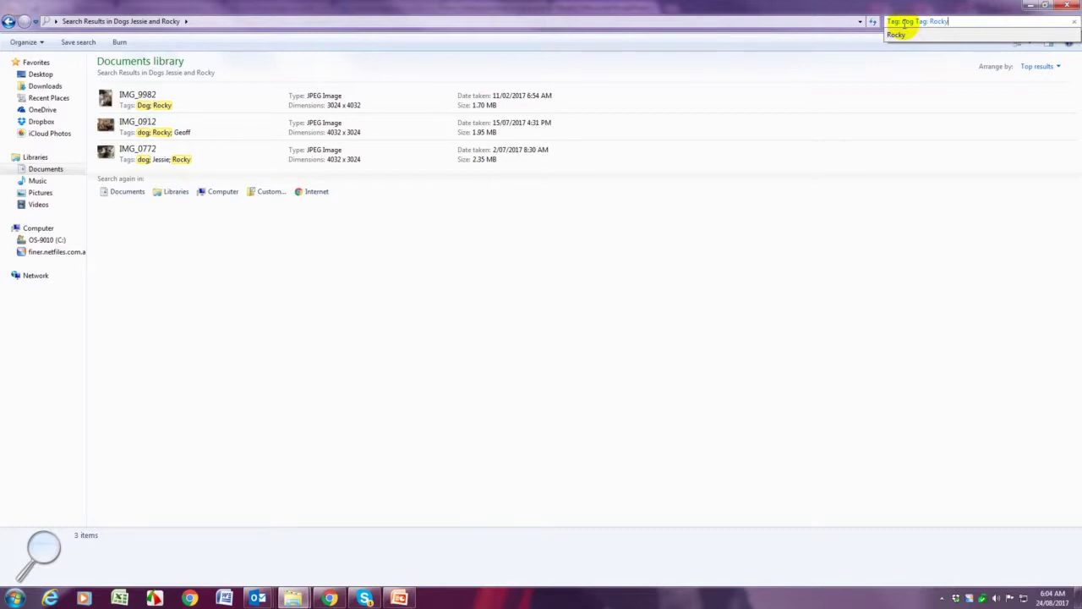
# Step: Exclude files tagged Jessie from the search by adding "Tag: NOT Jessie" to the query
pyautogui.write('Tag')
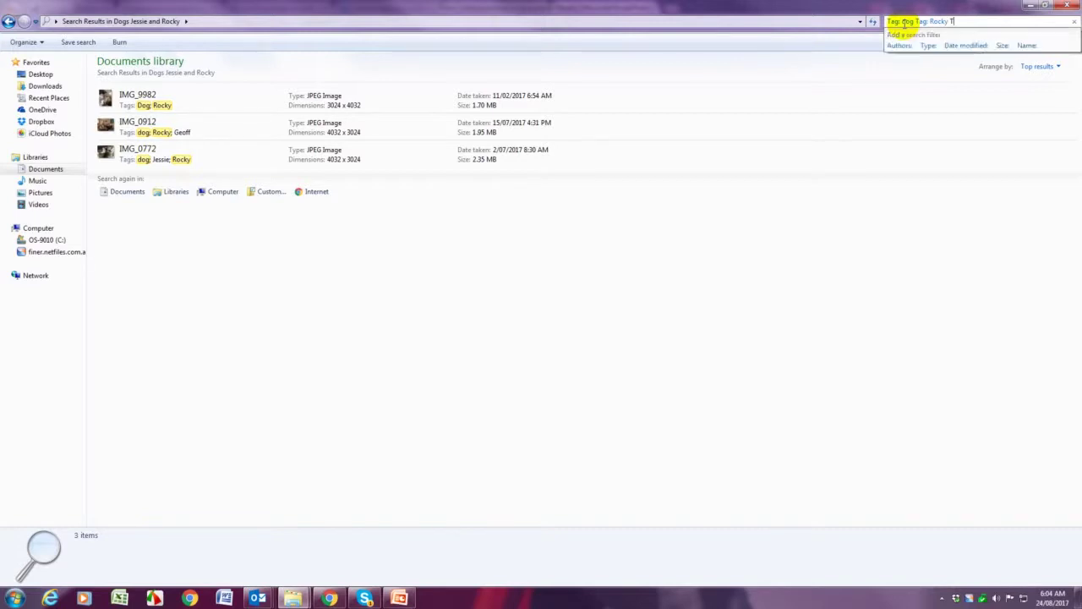
pyautogui.write(':')
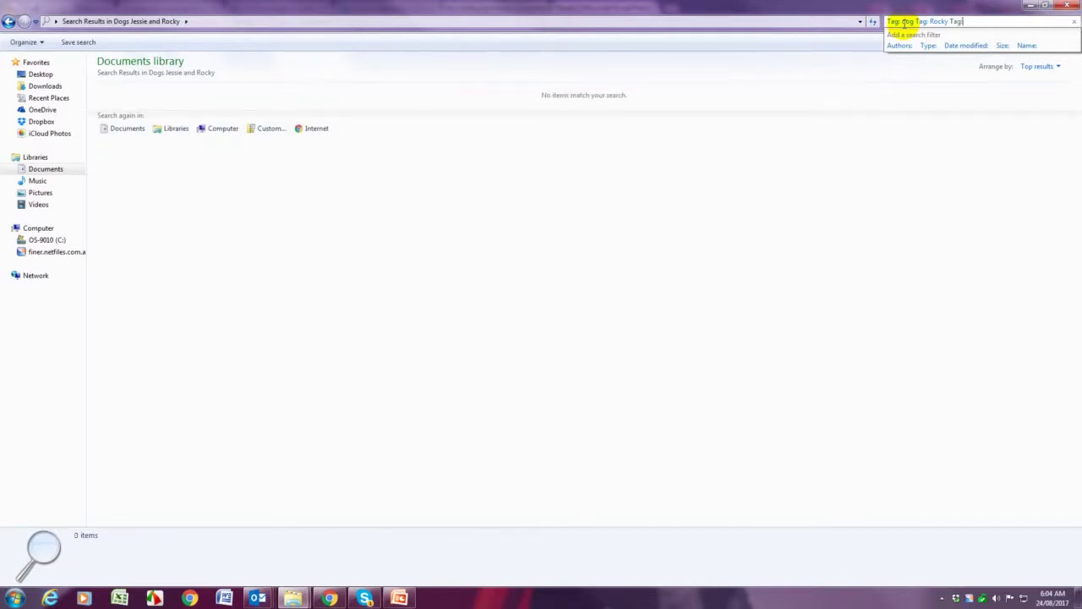
pyautogui.write(' NOT')
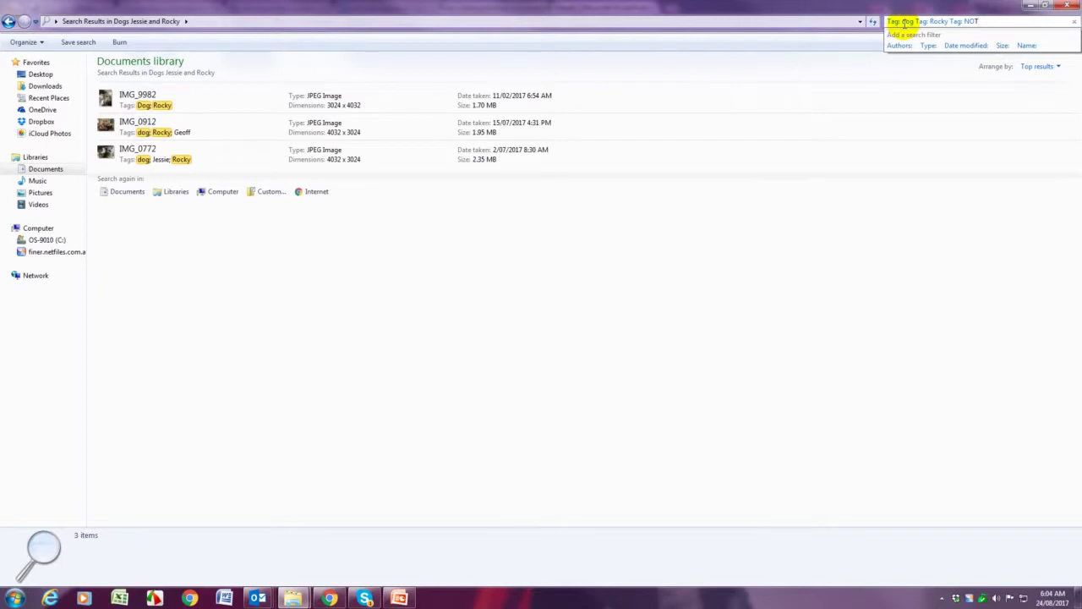
pyautogui.write(' Jessie')
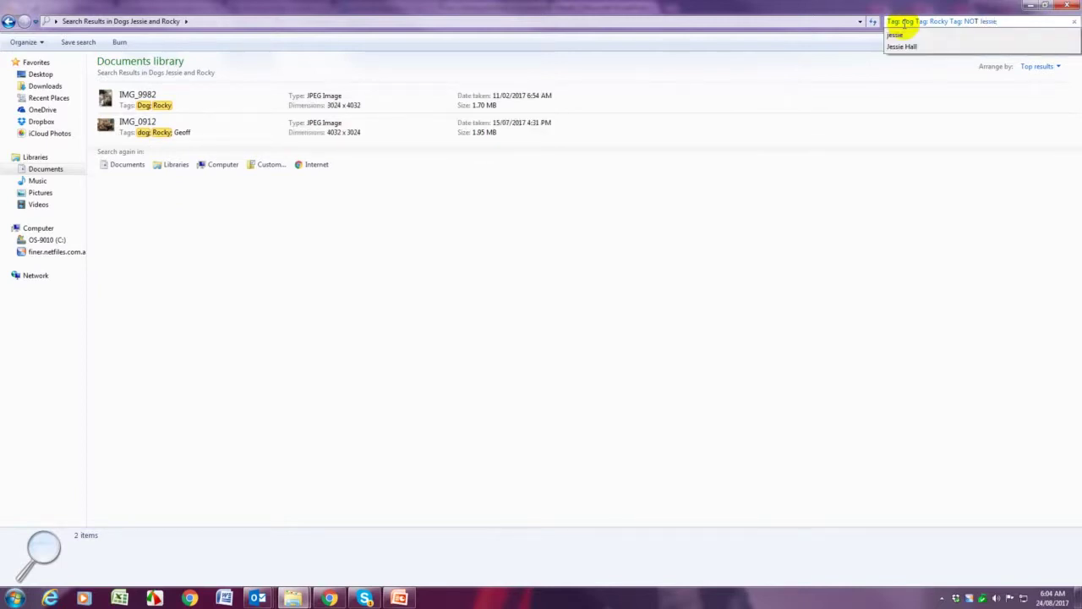
# Step: Replace the NOT exclusion in the query with the minus-sign form "-Jessie"
pyautogui.press('BackSpace')
pyautogui.press('BackSpace')
pyautogui.press('BackSpace')
pyautogui.press('BackSpace')
pyautogui.press('BackSpace')
pyautogui.press('BackSpace')
pyautogui.press('BackSpace')
pyautogui.press('BackSpace')
pyautogui.press('BackSpace')
pyautogui.press('BackSpace')
pyautogui.press('BackSpace')
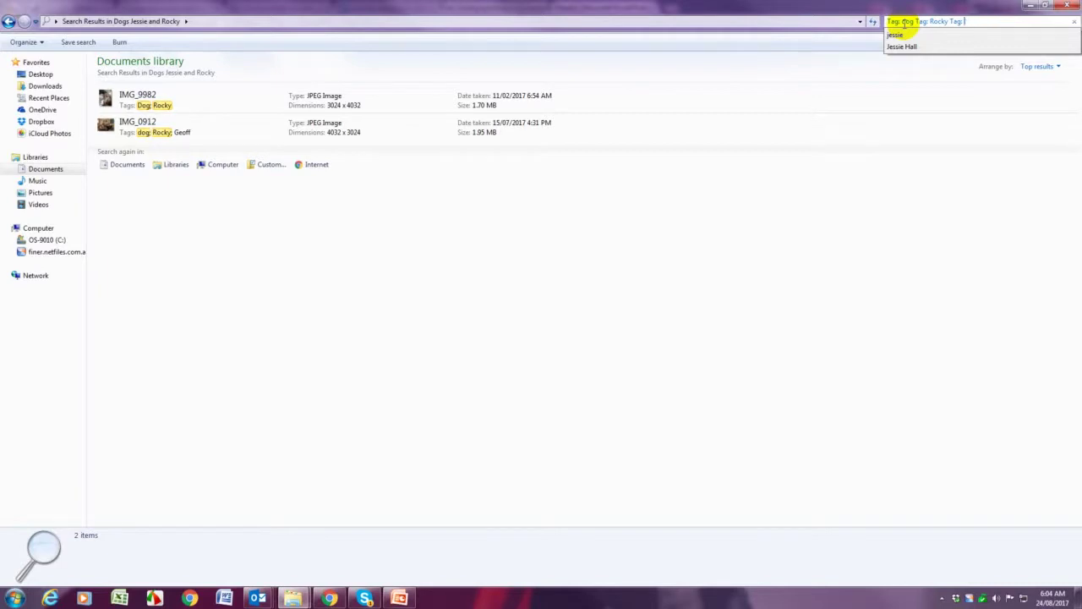
pyautogui.write('-')
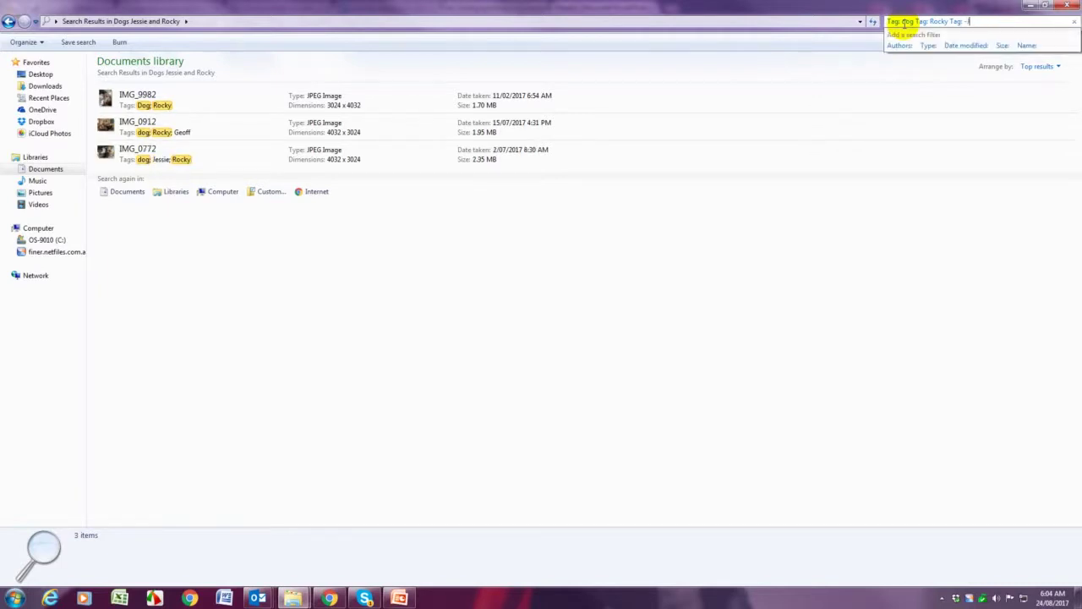
pyautogui.write('Jessie')
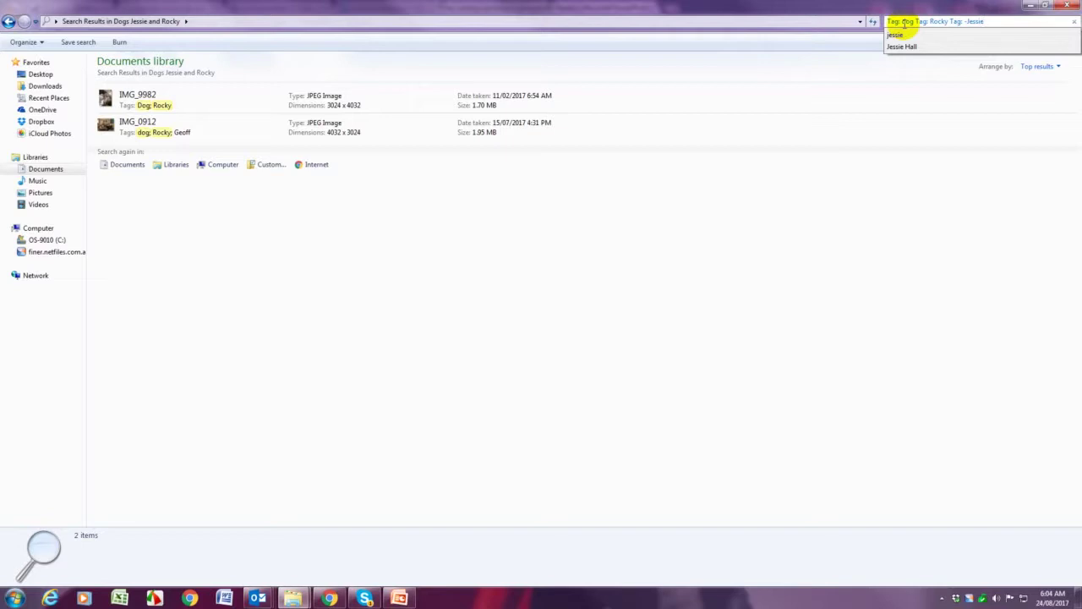
# Step: Clear the tag query and search the folder for photos with a rating of 5 stars
pyautogui.press('BackSpace')
pyautogui.press('BackSpace')
pyautogui.press('BackSpace')
pyautogui.press('BackSpace')
pyautogui.press('BackSpace')
pyautogui.press('BackSpace')
pyautogui.press('BackSpace')
pyautogui.press('BackSpace')
pyautogui.press('BackSpace')
pyautogui.press('BackSpace')
pyautogui.press('BackSpace')
pyautogui.press('BackSpace')
pyautogui.press('BackSpace')
pyautogui.press('BackSpace')
pyautogui.press('BackSpace')
pyautogui.press('BackSpace')
pyautogui.press('BackSpace')
pyautogui.press('BackSpace')
pyautogui.press('BackSpace')
pyautogui.press('BackSpace')
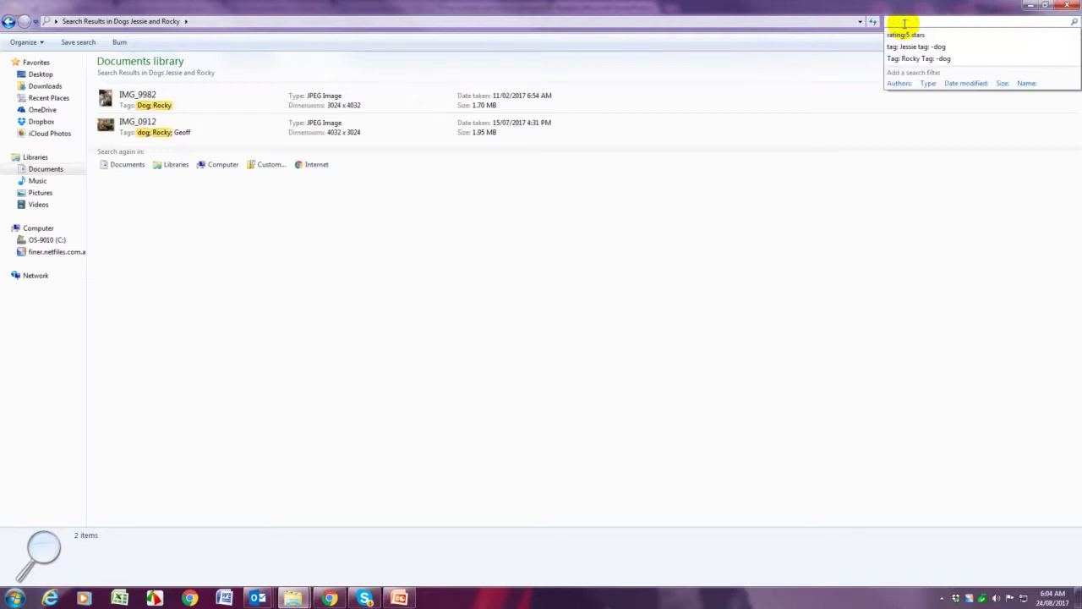
pyautogui.write('Ra')
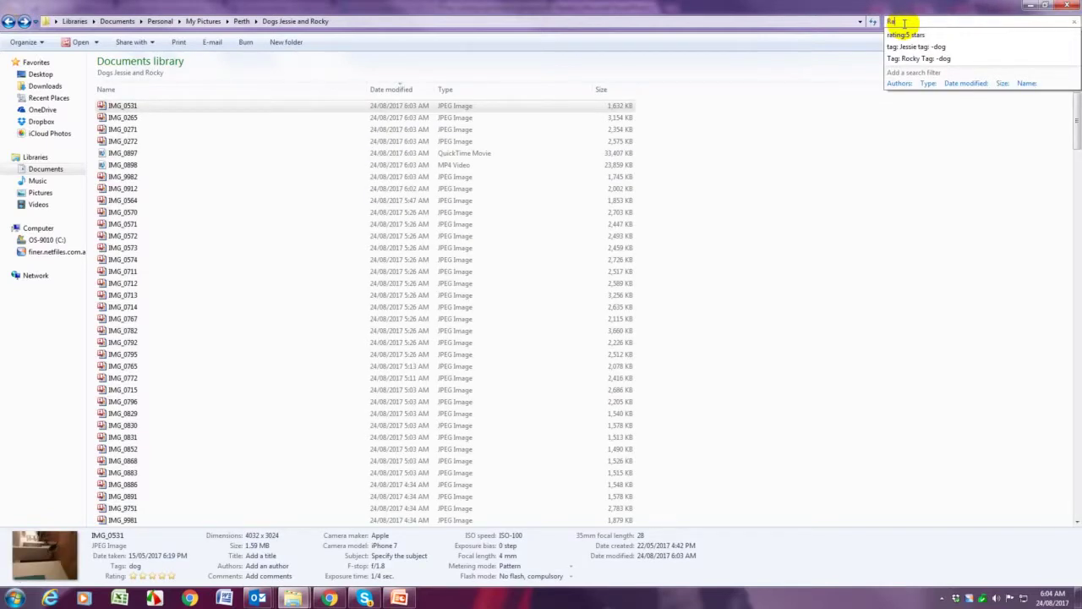
pyautogui.write('ting:')
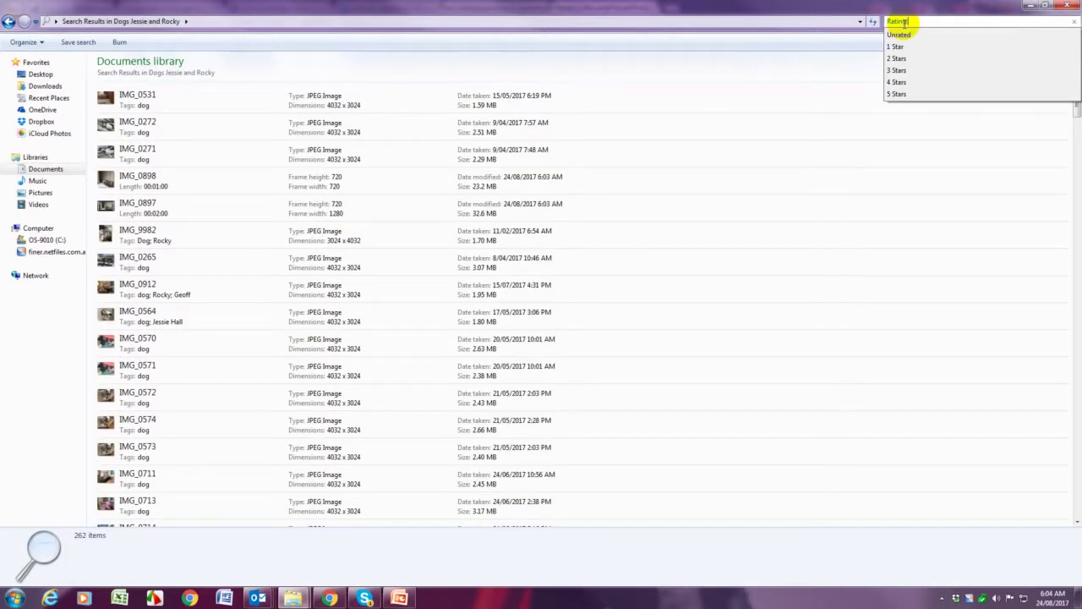
pyautogui.click(911, 95)
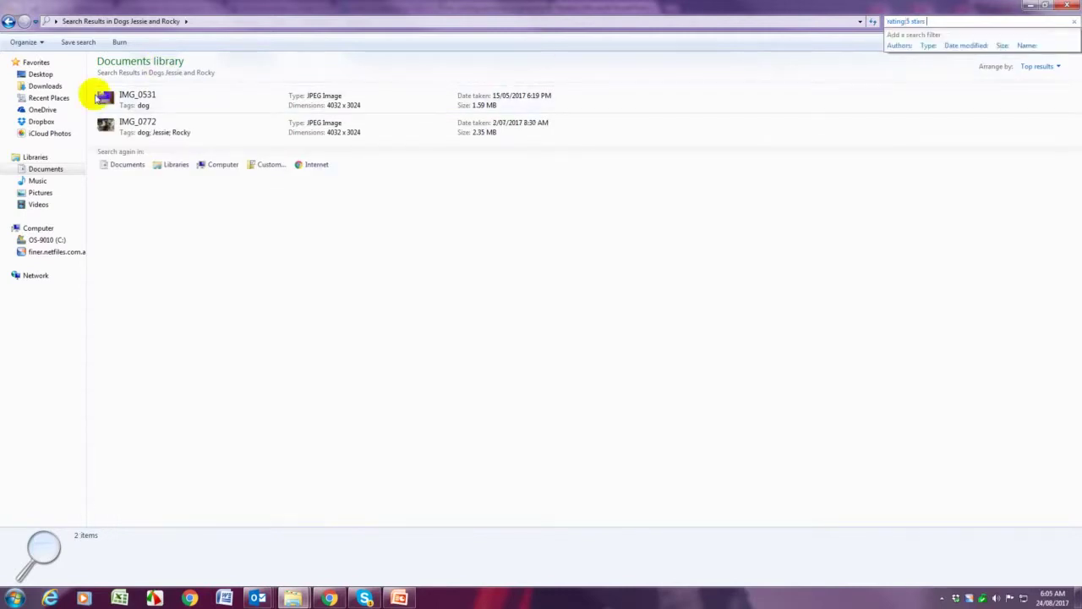